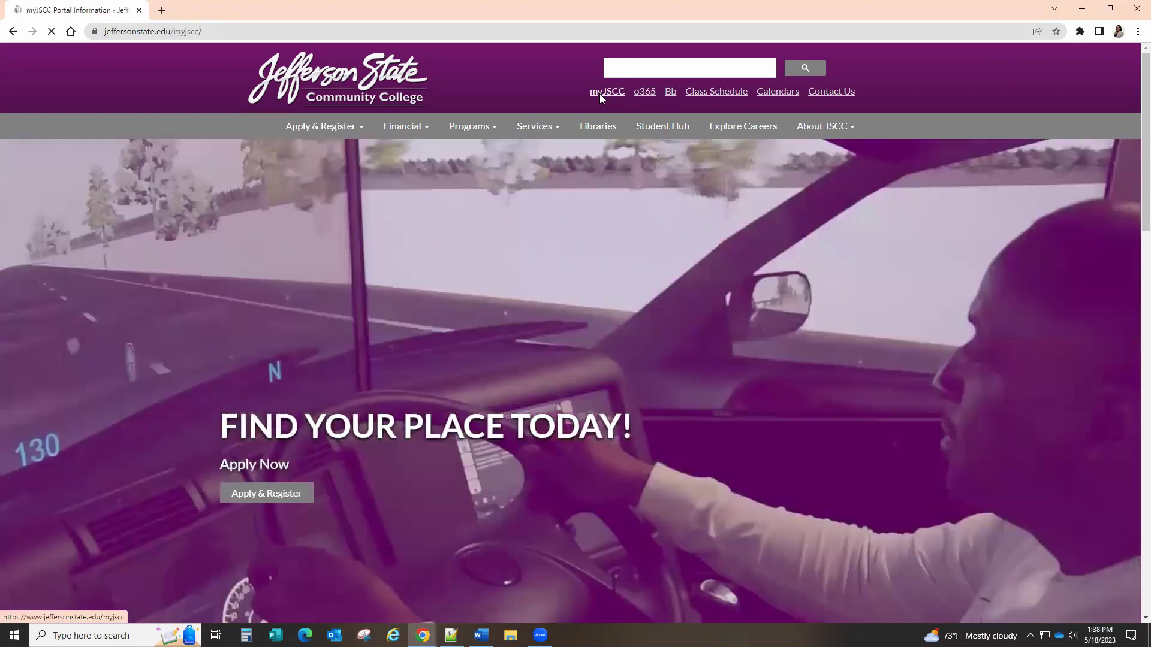
Go from the myJSCC information page to the SharePoint myJSCC Portal home page.
left_click(600, 95)
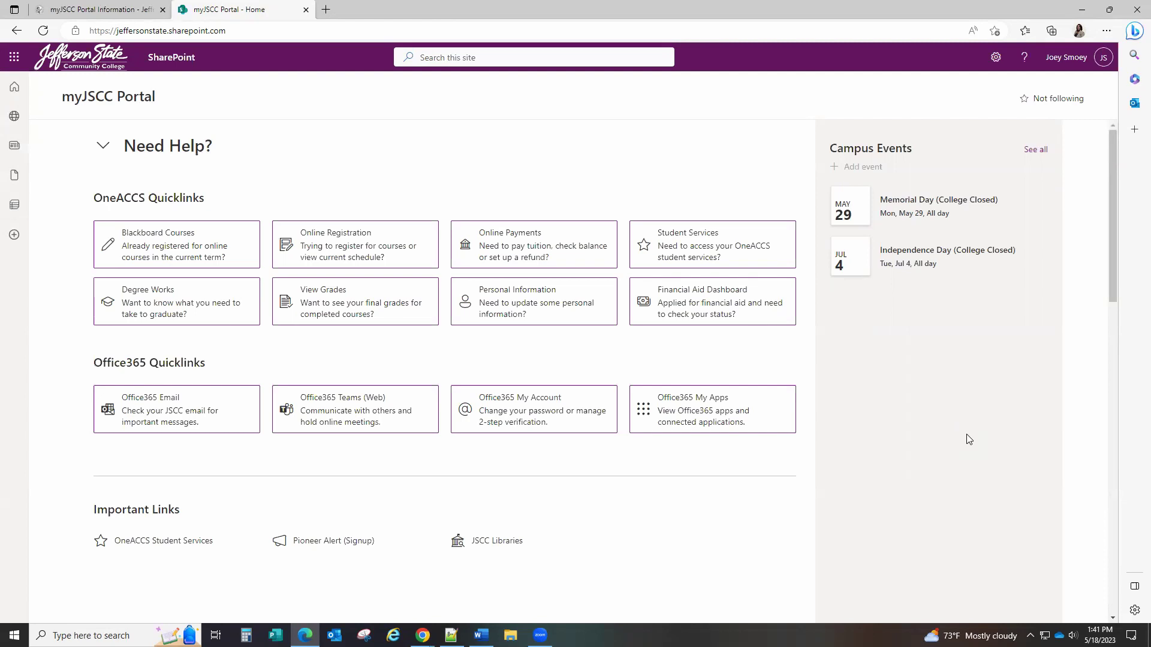
Start Online Registration for classes with Summer 2021 as the term.
left_click(322, 245)
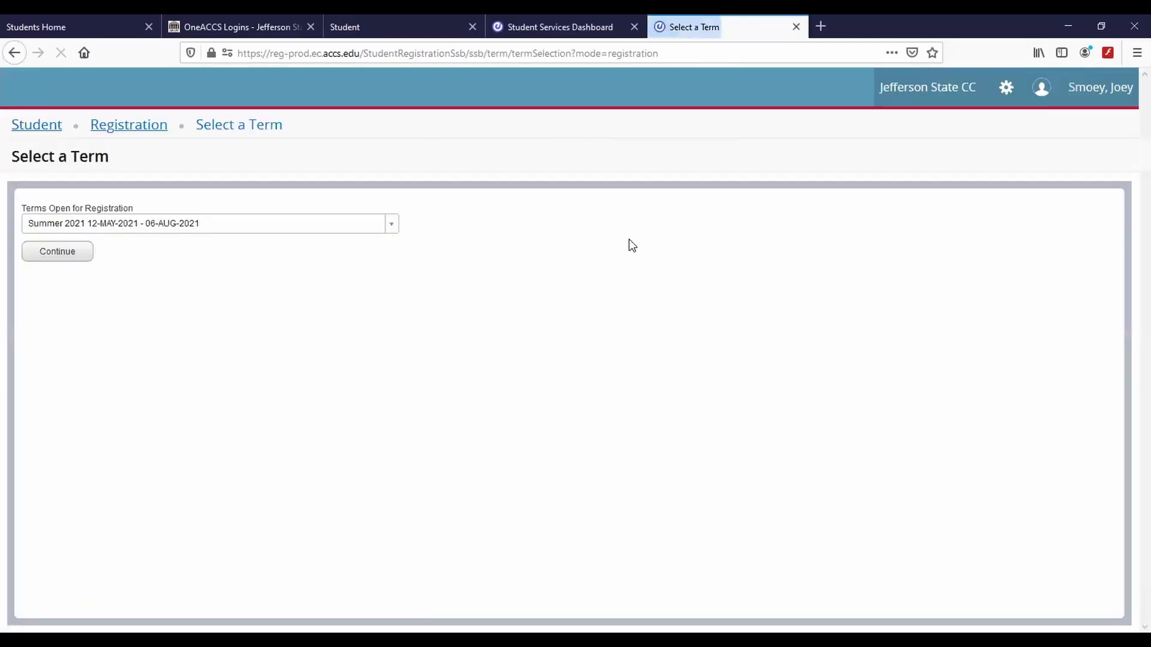
left_click(395, 226)
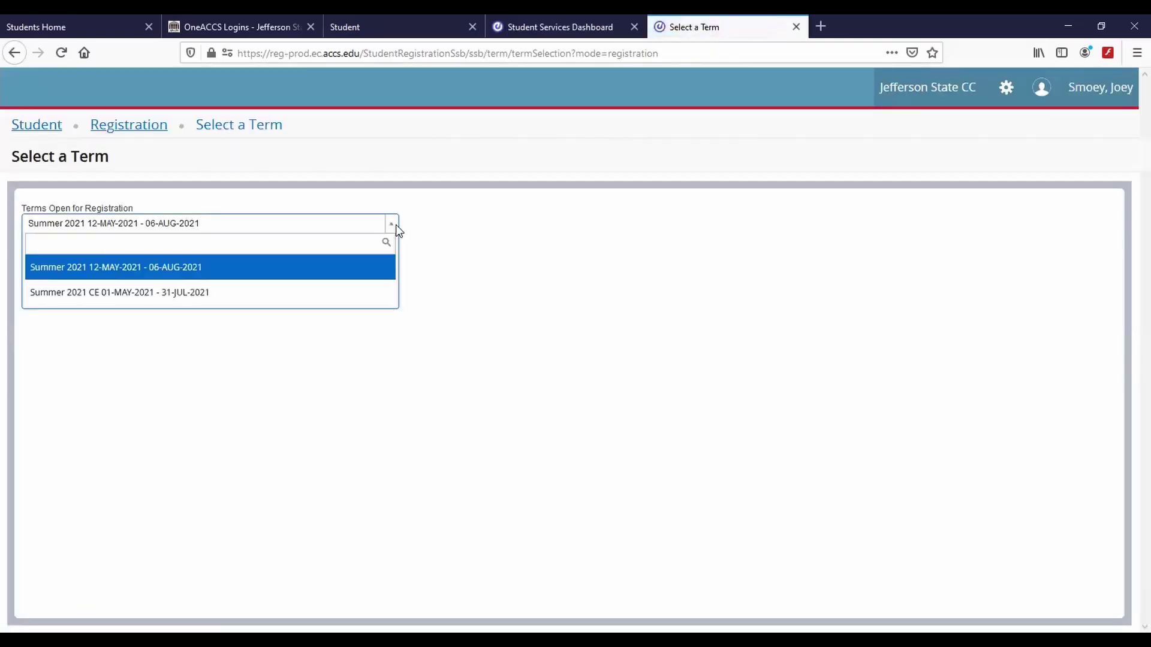
left_click(397, 227)
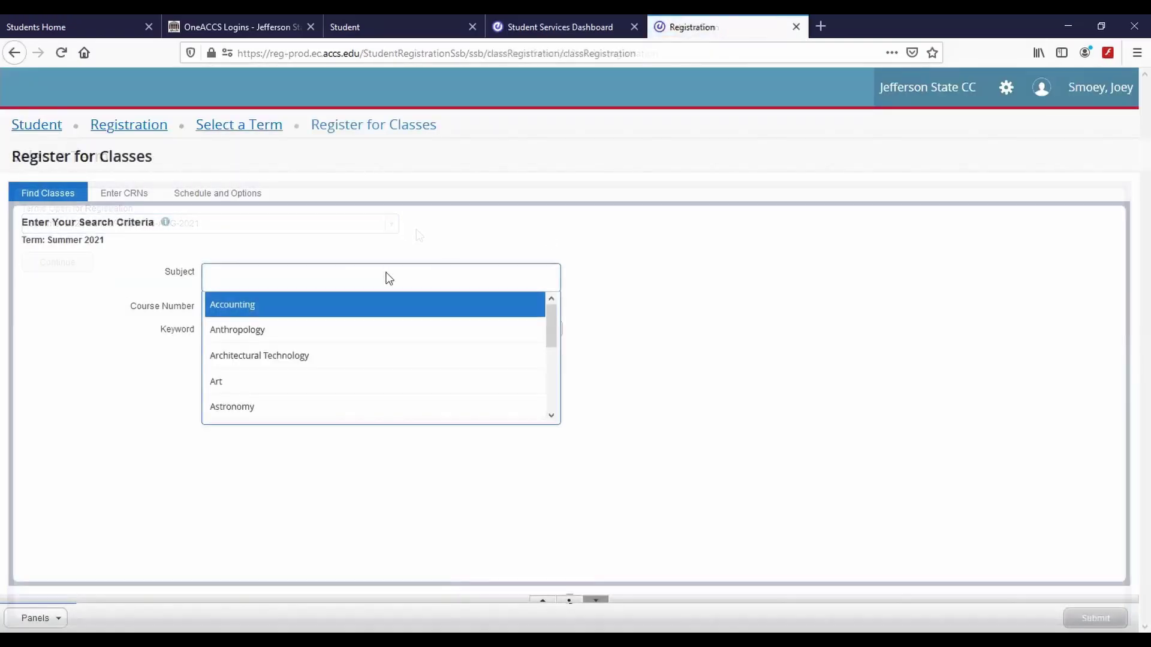
Add Mathematics (MATH) and English (ENGL) as class search subjects.
type("MATH")
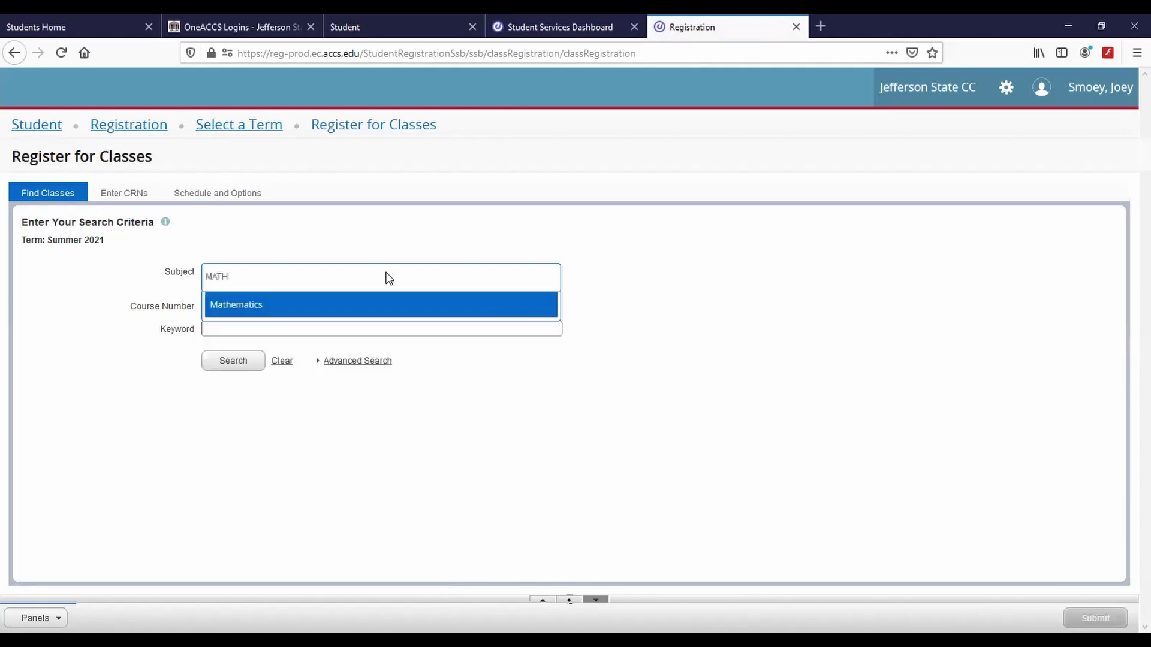
key("Return")
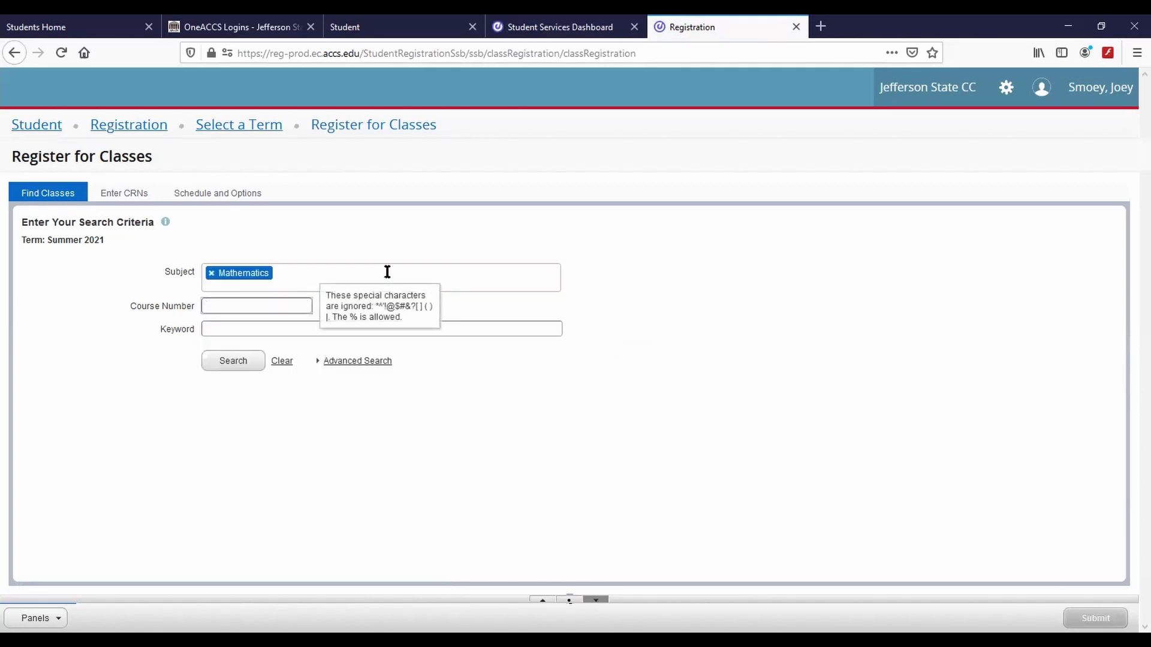
type("ENGLIS")
key("Return")
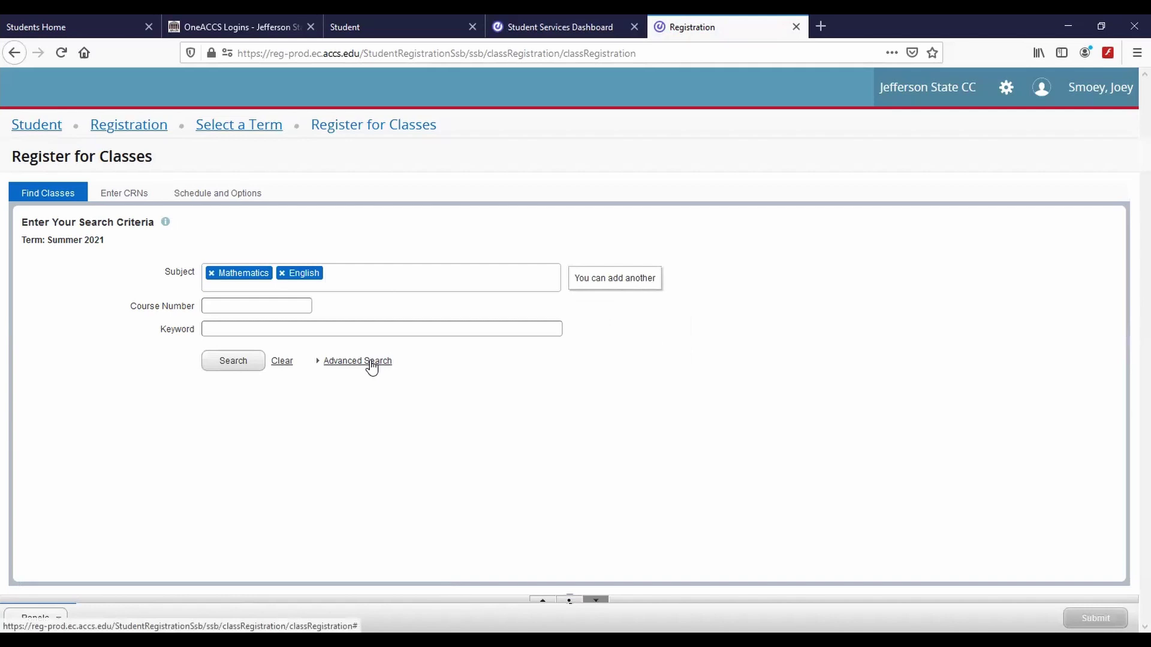
left_click(370, 361)
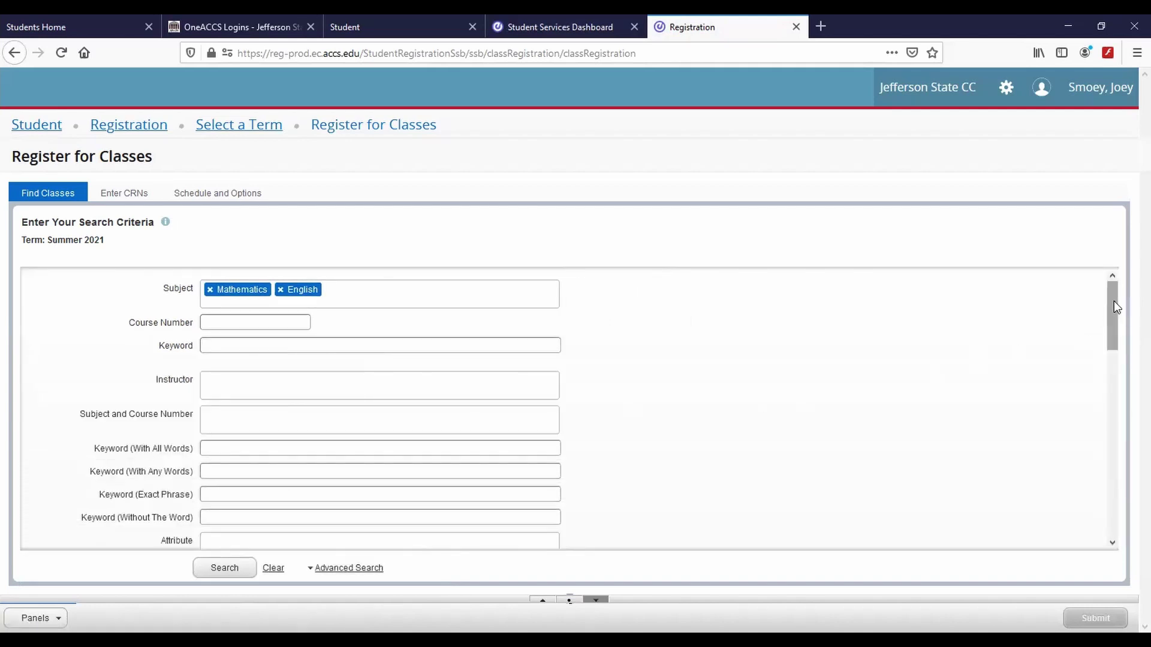
left_click_drag(1114, 304, 1123, 360)
left_click(515, 354)
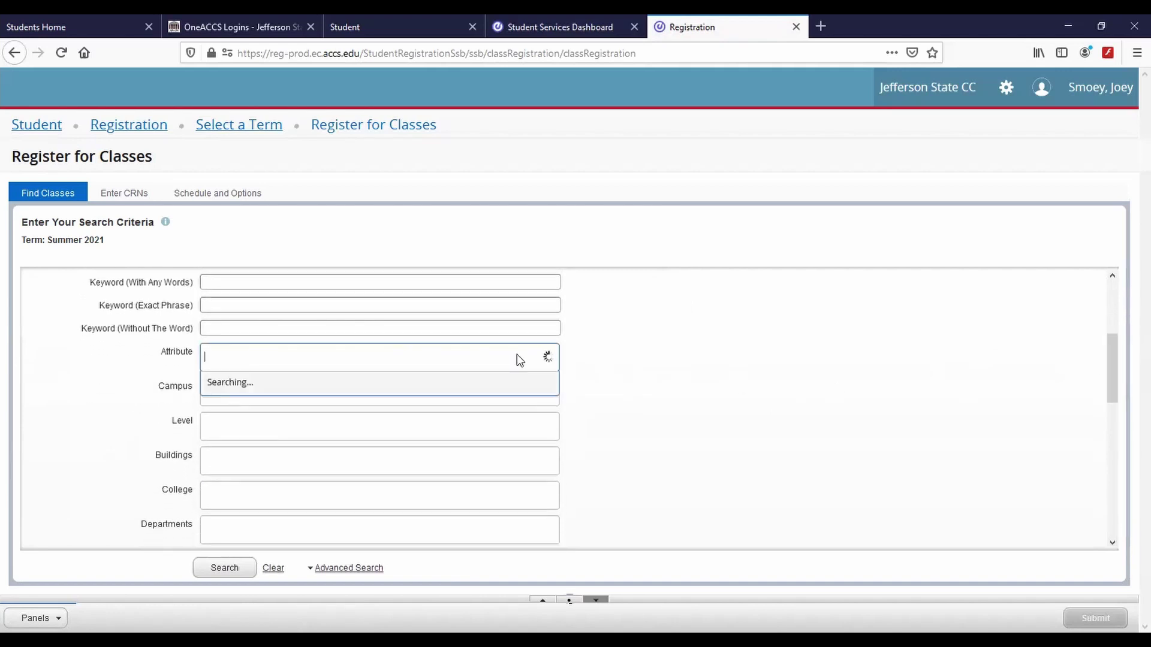
left_click(726, 414)
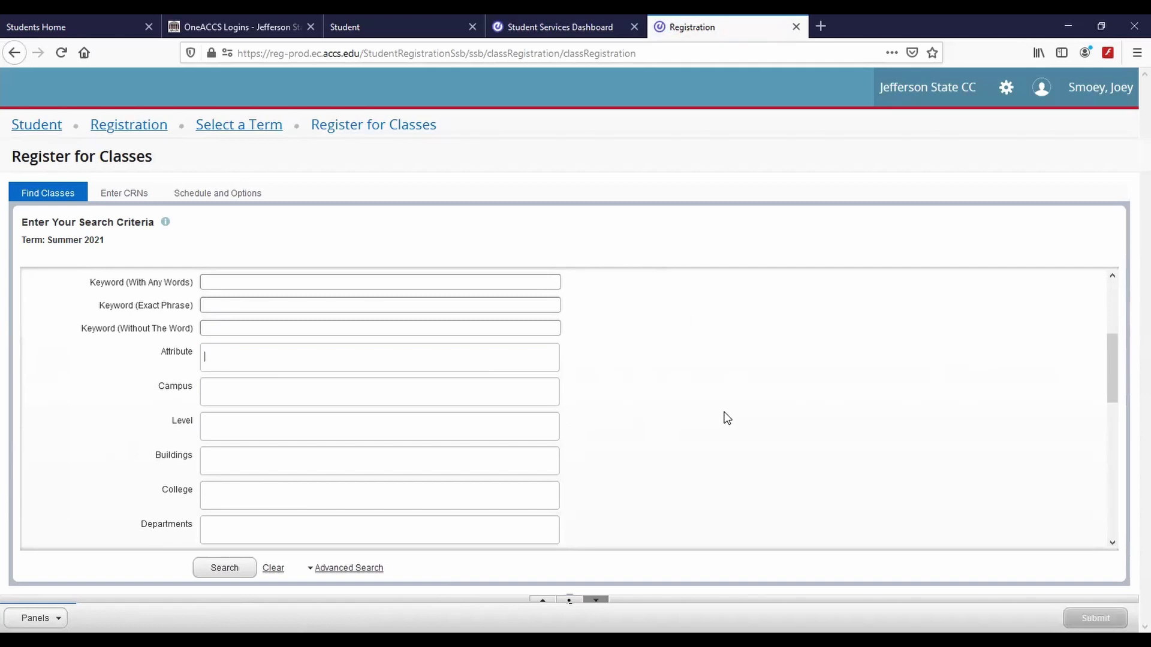
left_click(244, 390)
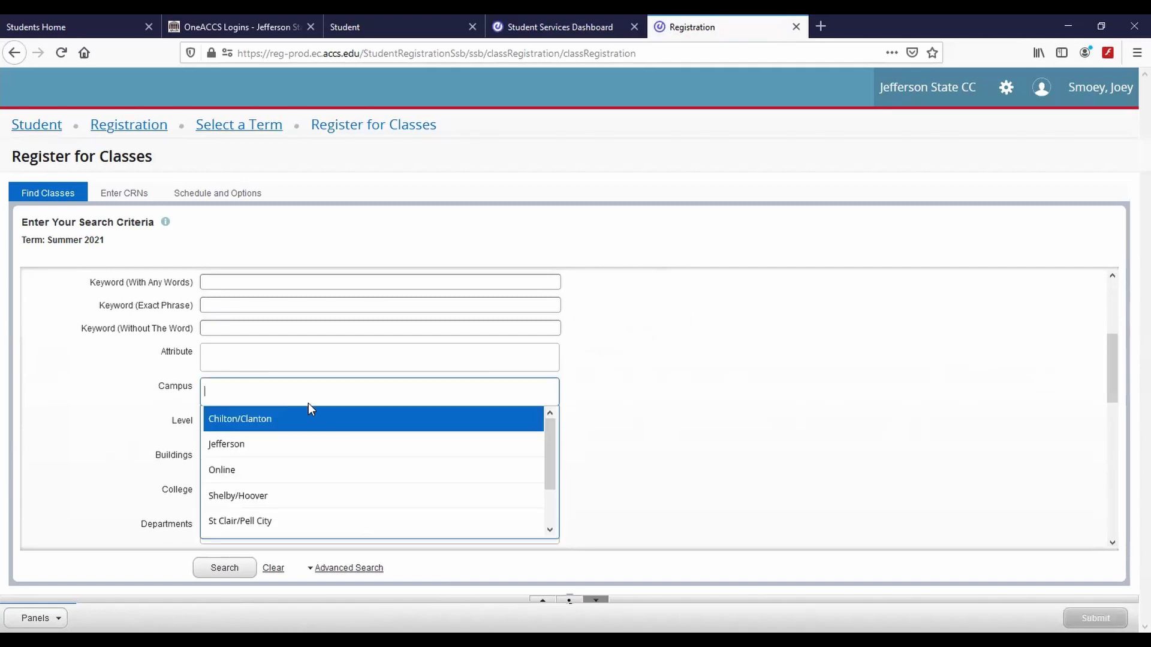
scroll(397, 485, "down", 2)
scroll(395, 482, "up", 2)
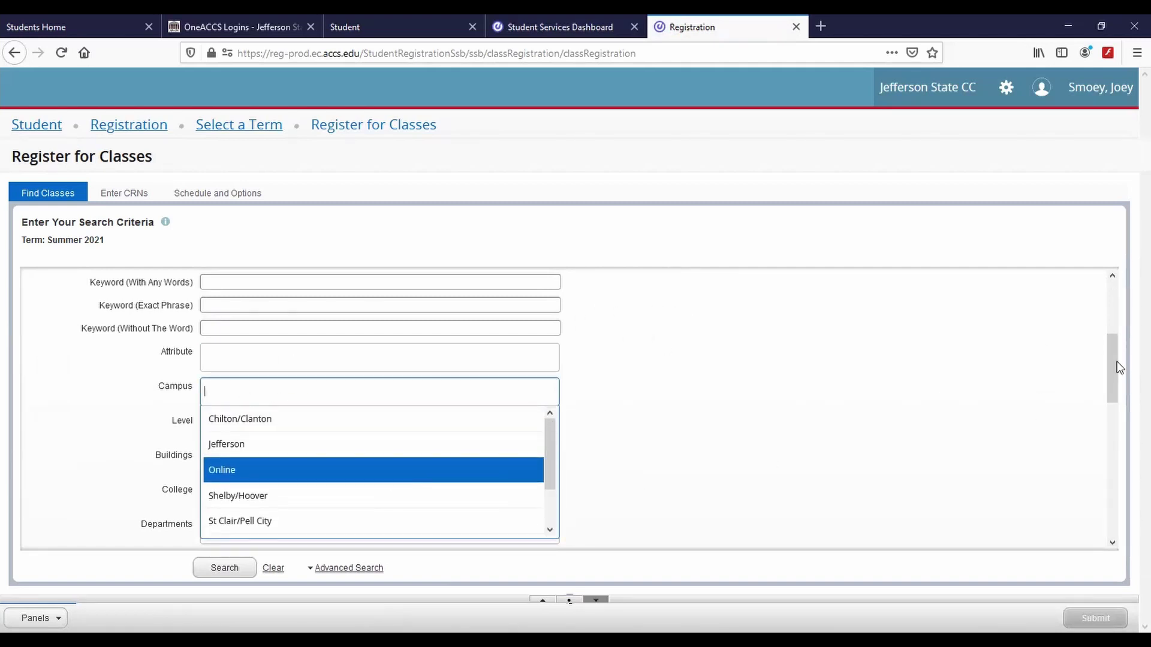
left_click(945, 358)
left_click_drag(1113, 350, 1107, 459)
left_click(341, 286)
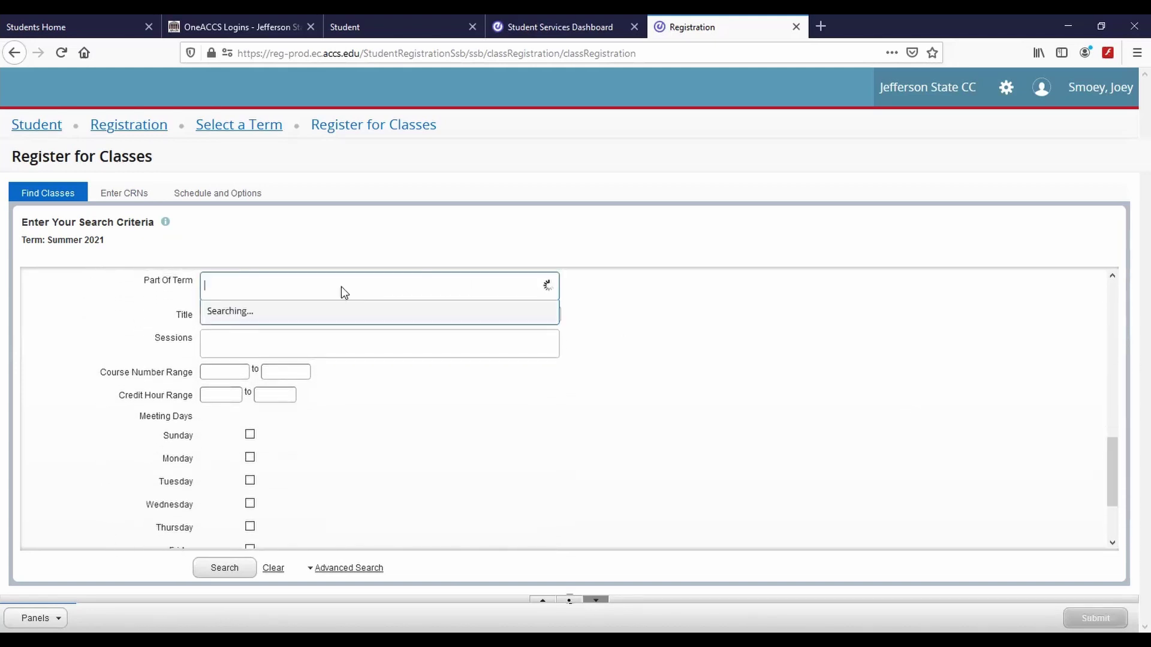
left_click(729, 383)
Search Summer 2021 Mathematics and English classes (119 results) and check an instructor's contact card.
left_click(349, 567)
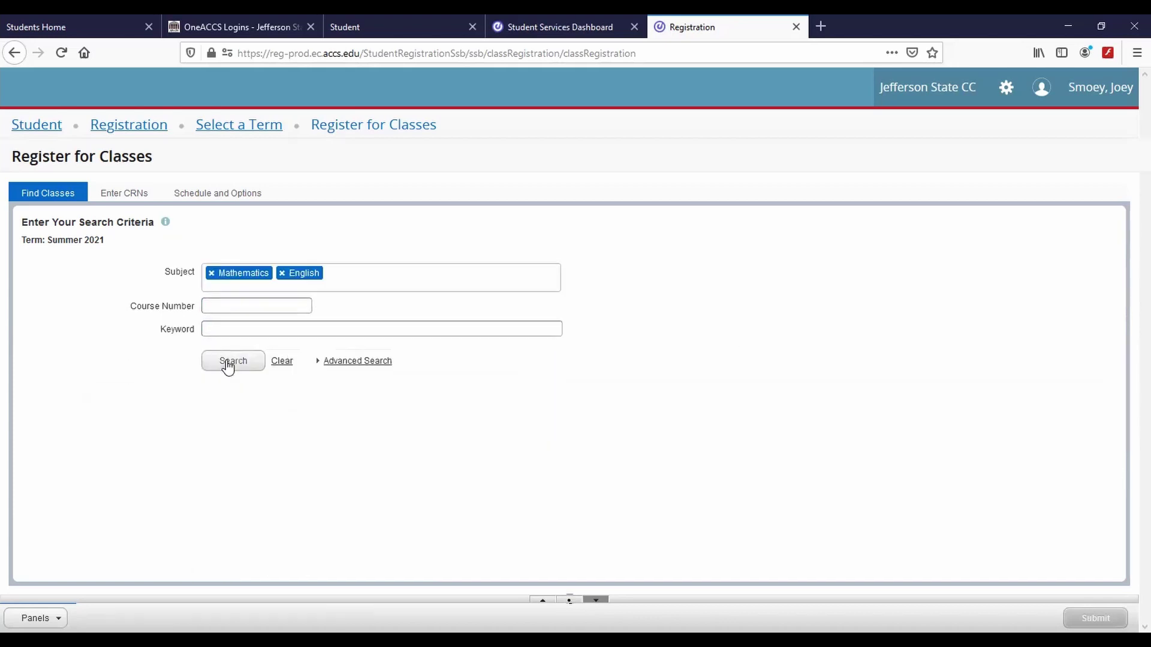
left_click(228, 362)
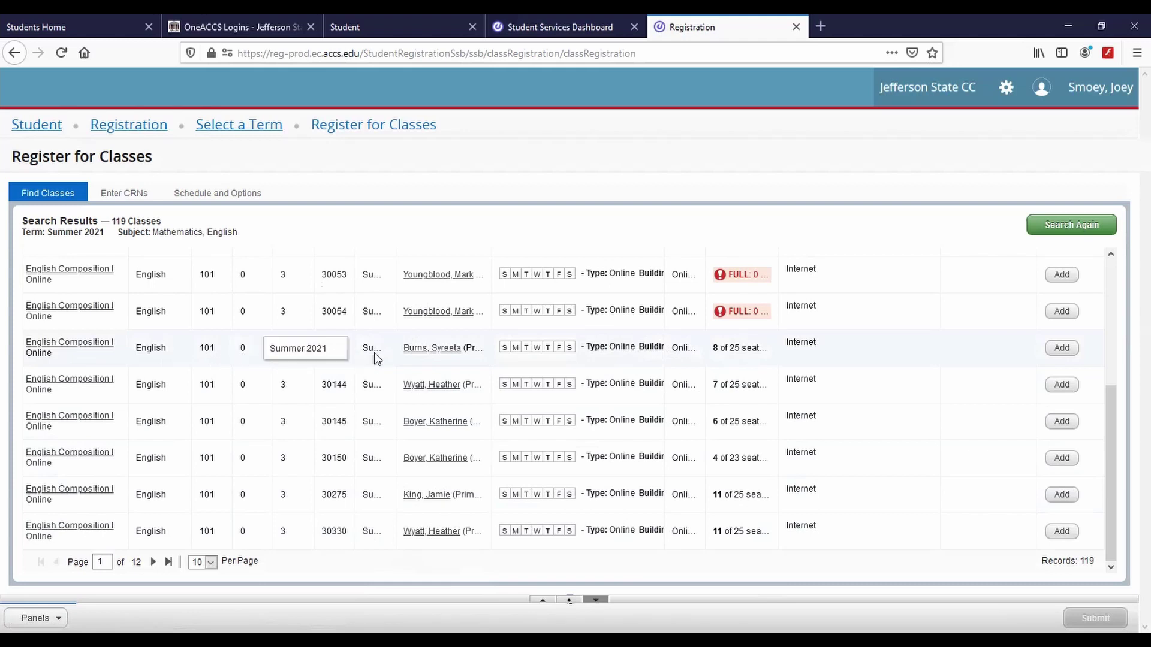
left_click(445, 354)
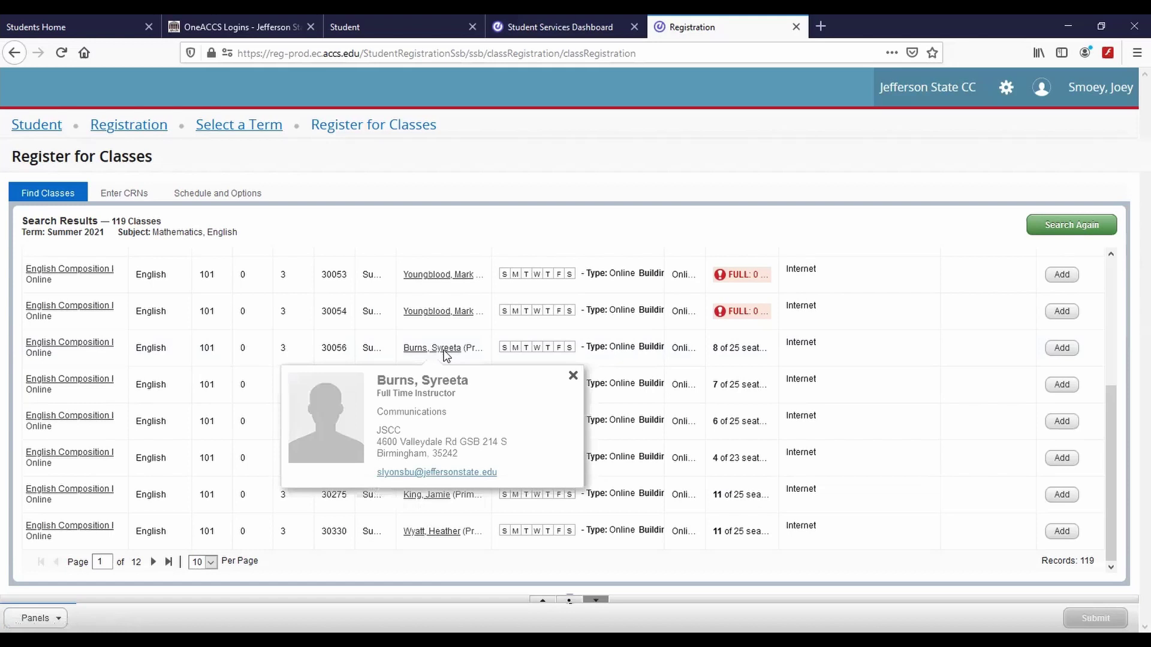
left_click(573, 375)
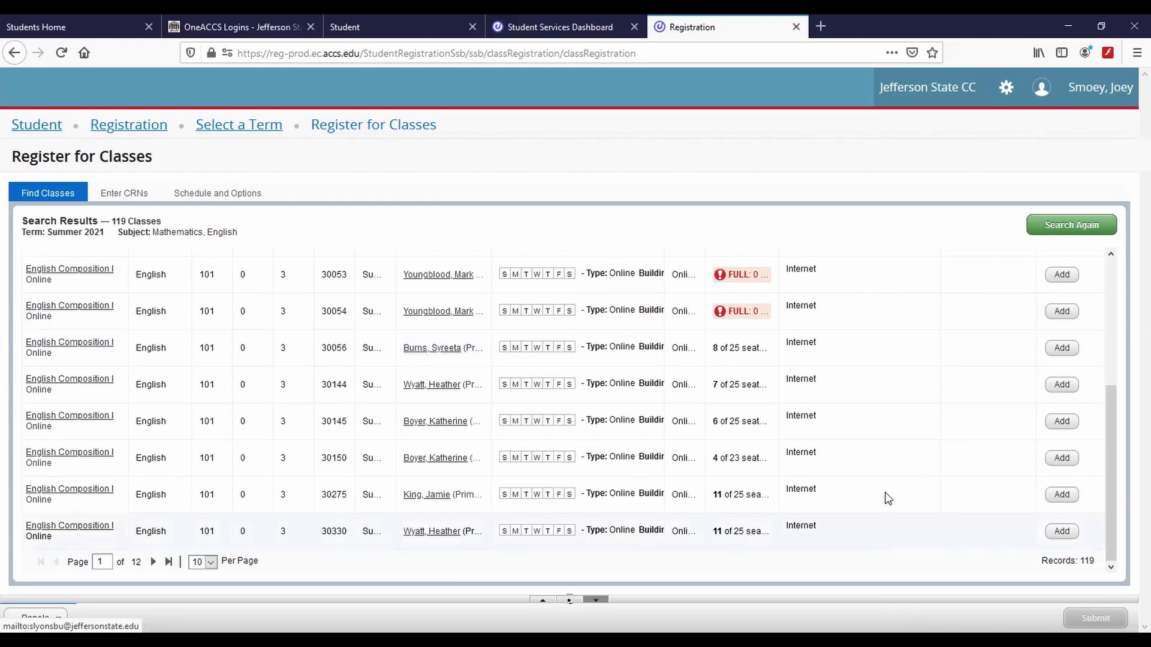
Add online English Composition I section CRN 30335 to the summary as Pending.
scroll(885, 491, "down", 5)
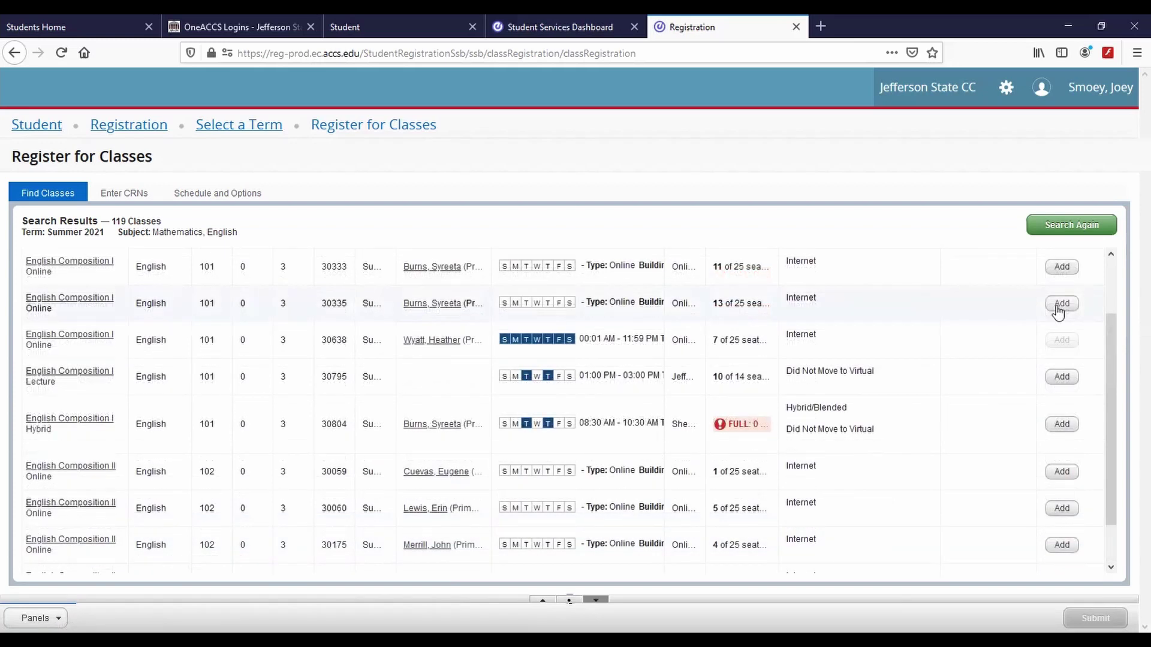
left_click(1061, 303)
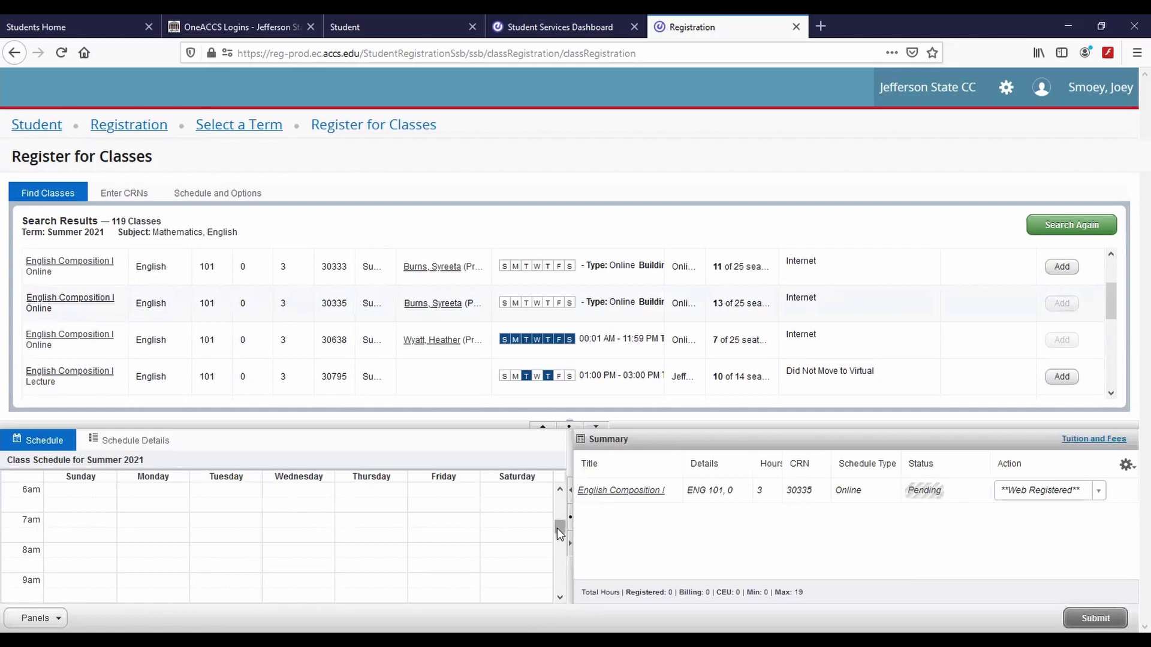
left_click_drag(557, 527, 563, 497)
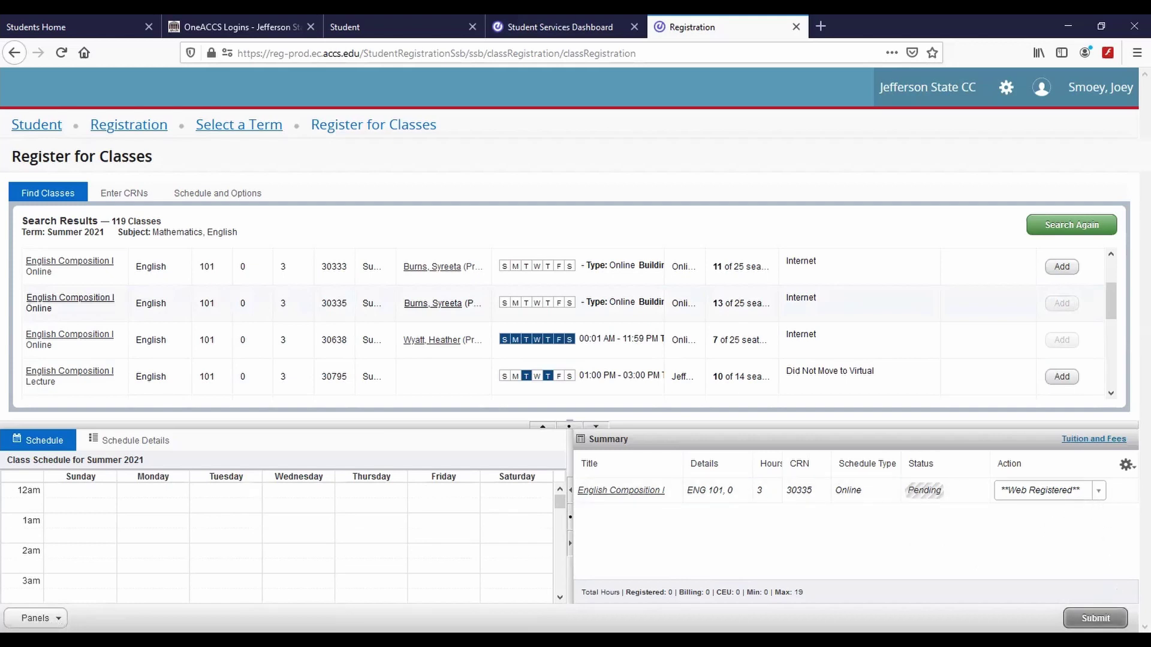
Submit CRN 30335 as Registered and move to the Intermediate College Algebra sections.
left_click(1096, 618)
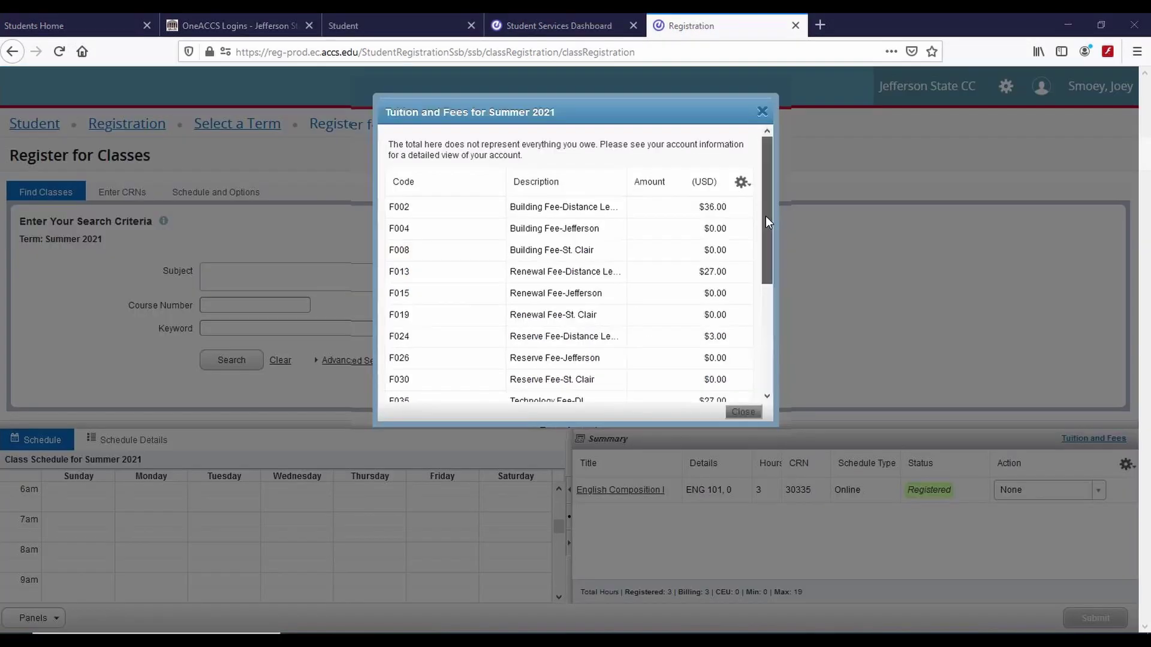
left_click_drag(765, 216, 768, 343)
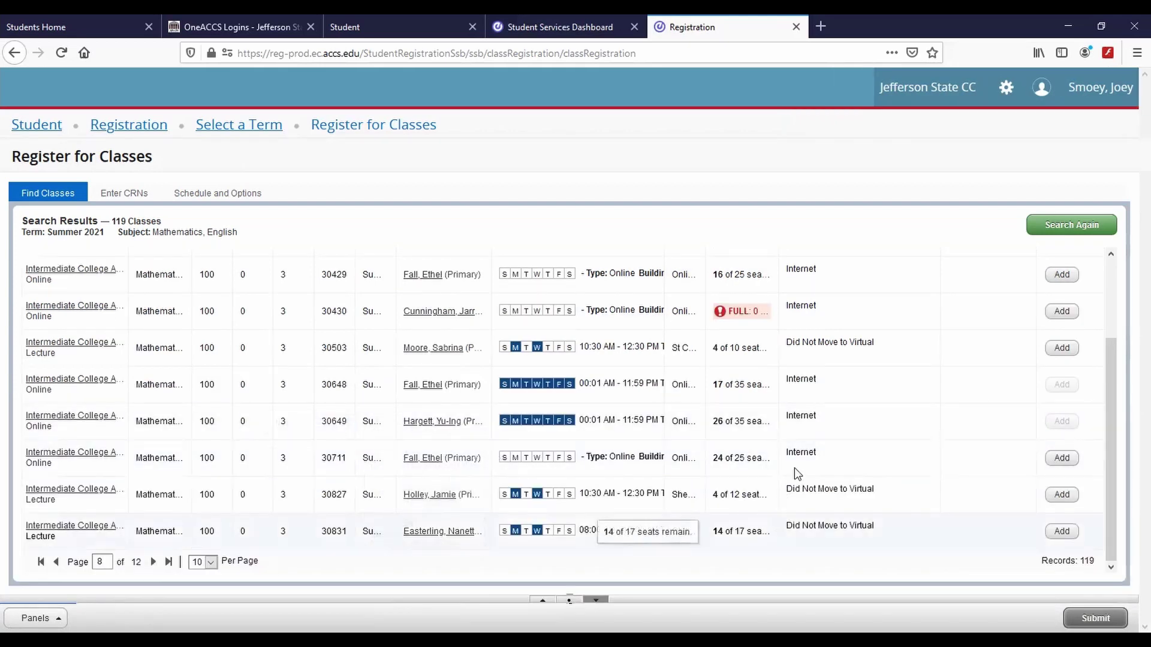
Register Intermediate College Algebra lecture CRN 30503, bringing the total to 6 hours.
scroll(744, 419, "up", 2)
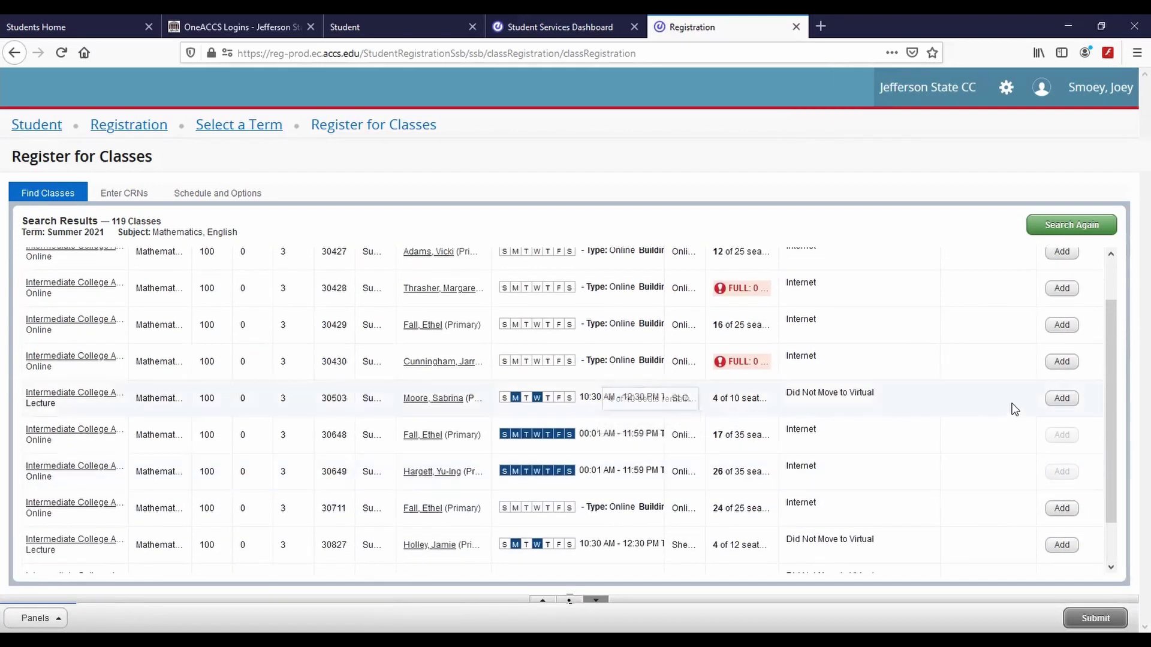
left_click(1069, 402)
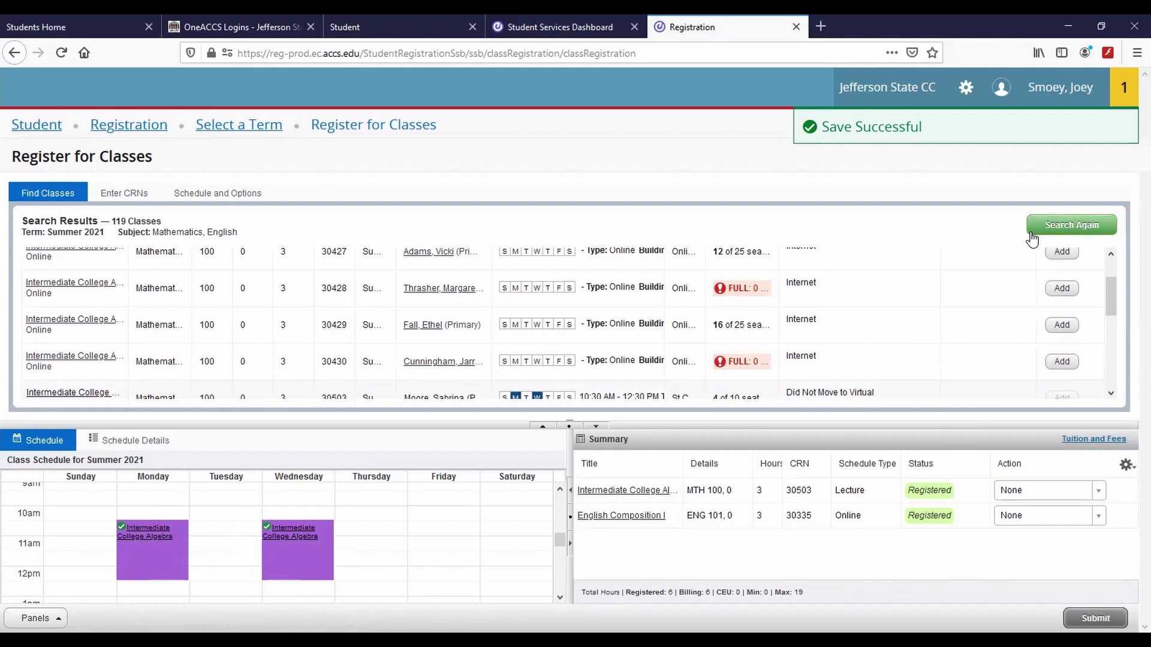
left_click(1102, 492)
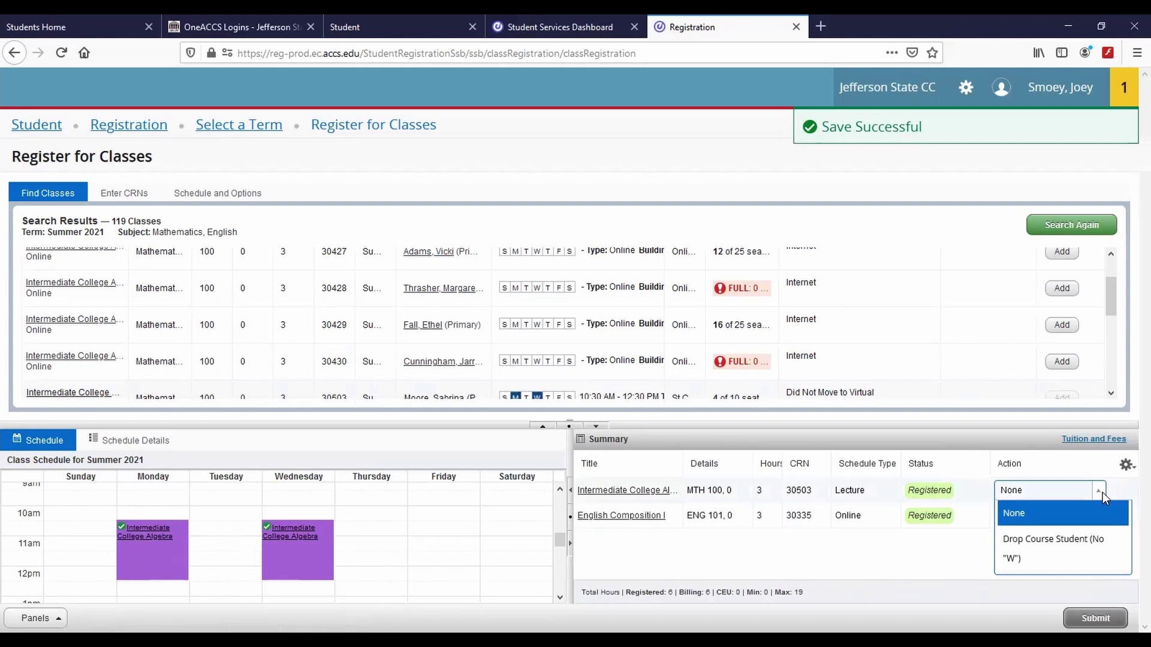
Drop MTH 100 CRN 30503 with Drop Course Student (No "W"), leaving 3 hours.
left_click(1079, 539)
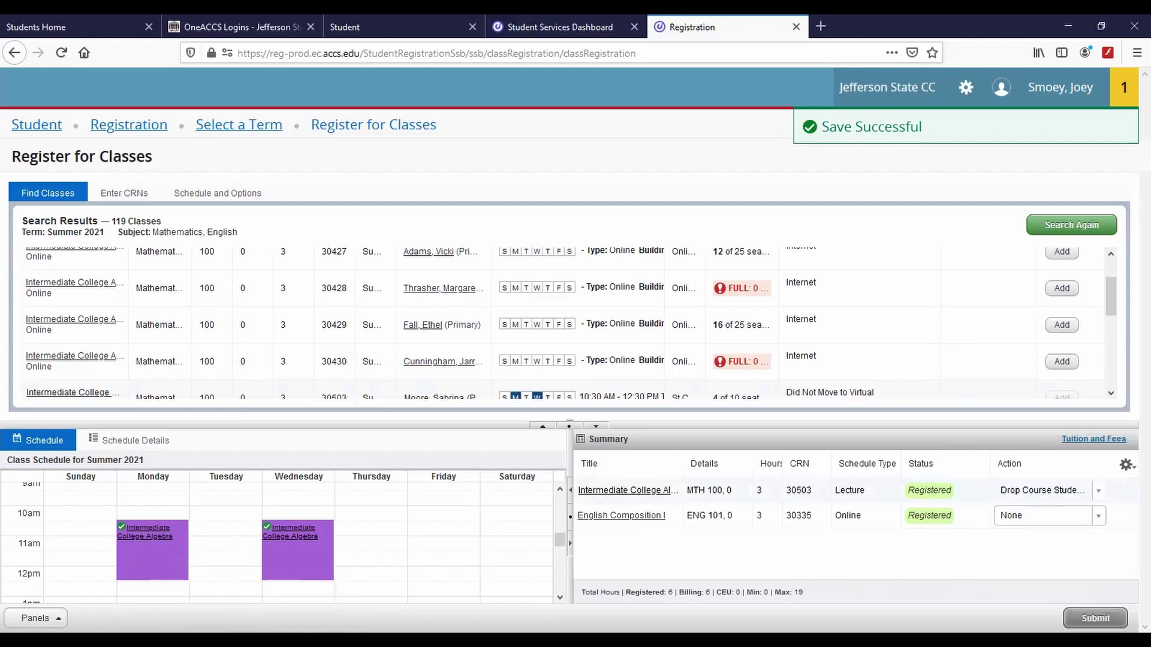
left_click(1095, 618)
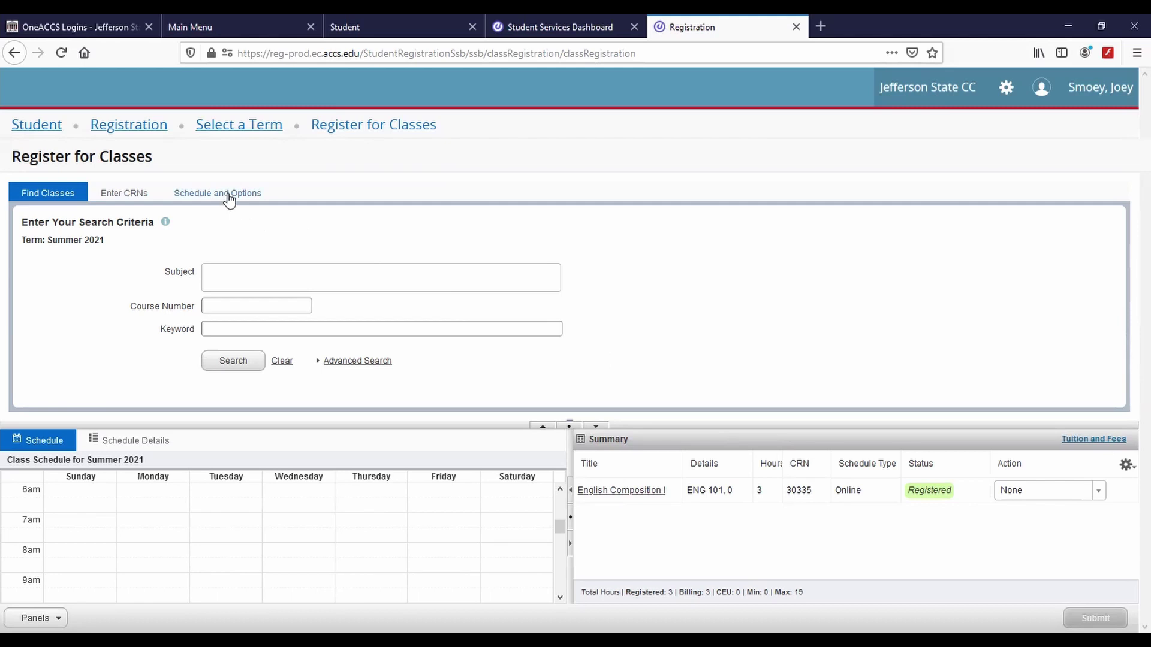
Review the Schedule and Options summary and print the Summer 2021 schedule.
left_click(229, 193)
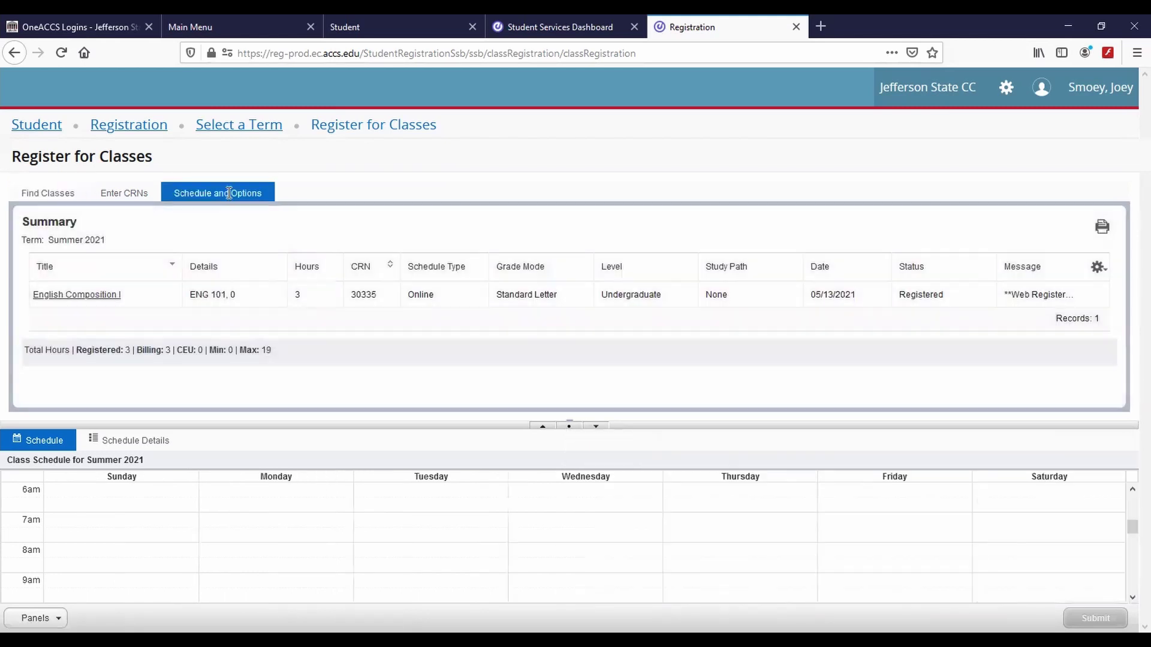
left_click(1099, 236)
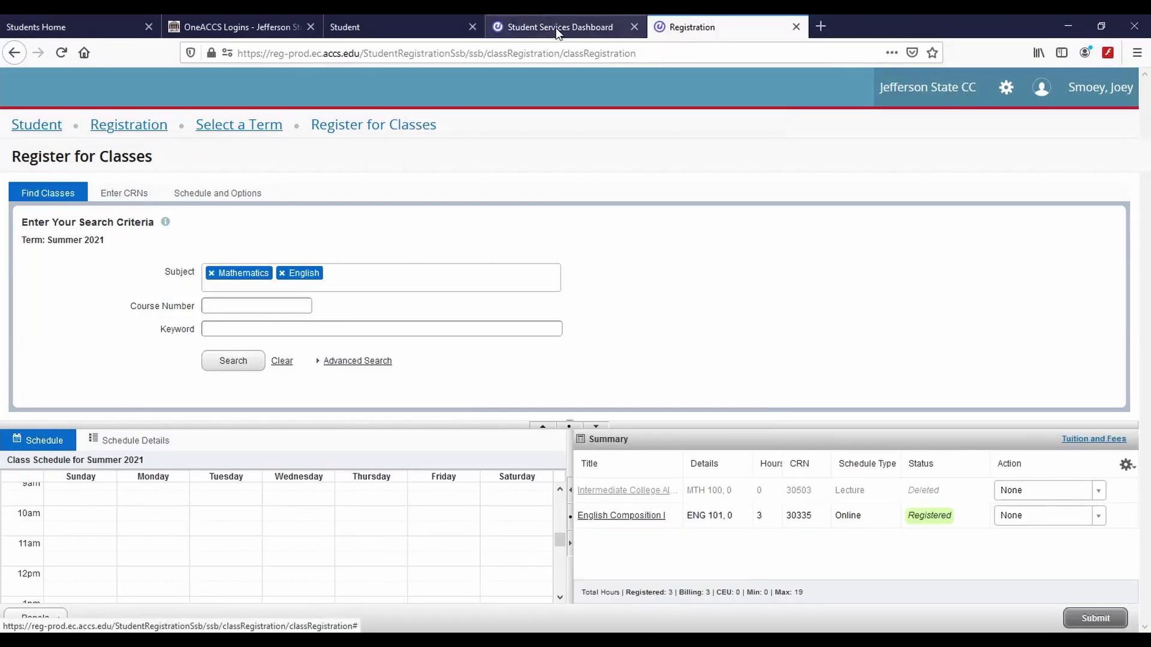
From Student Services, view the $492.00 Summer 2021 balance on the TouchNet payments page.
left_click(556, 28)
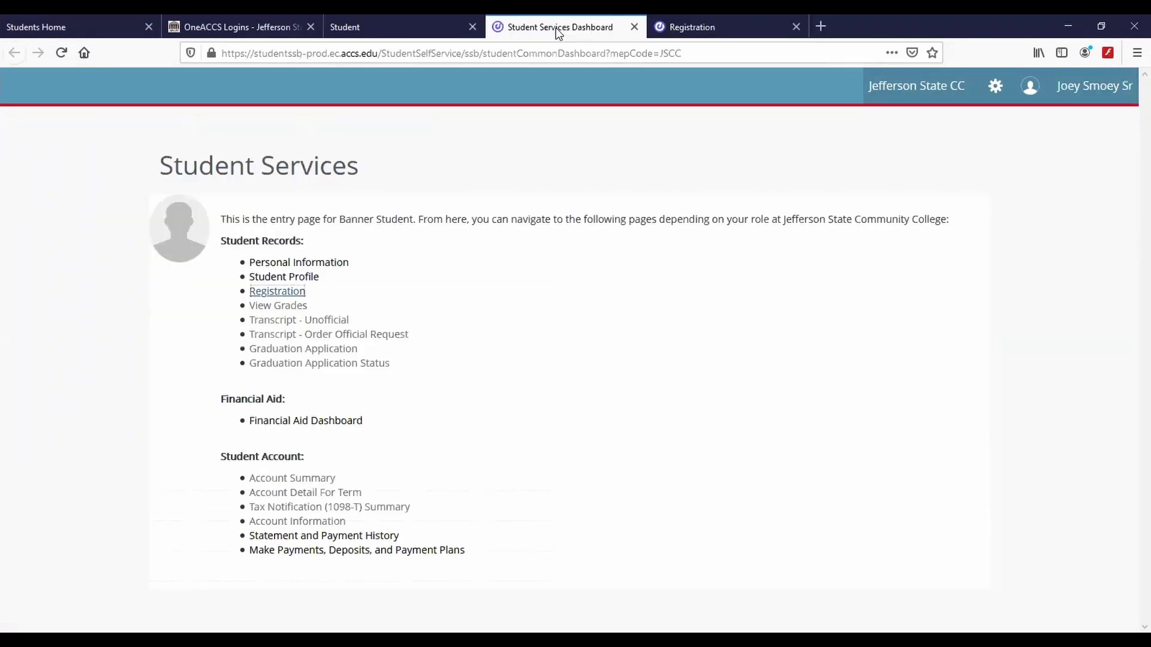
left_click(565, 409)
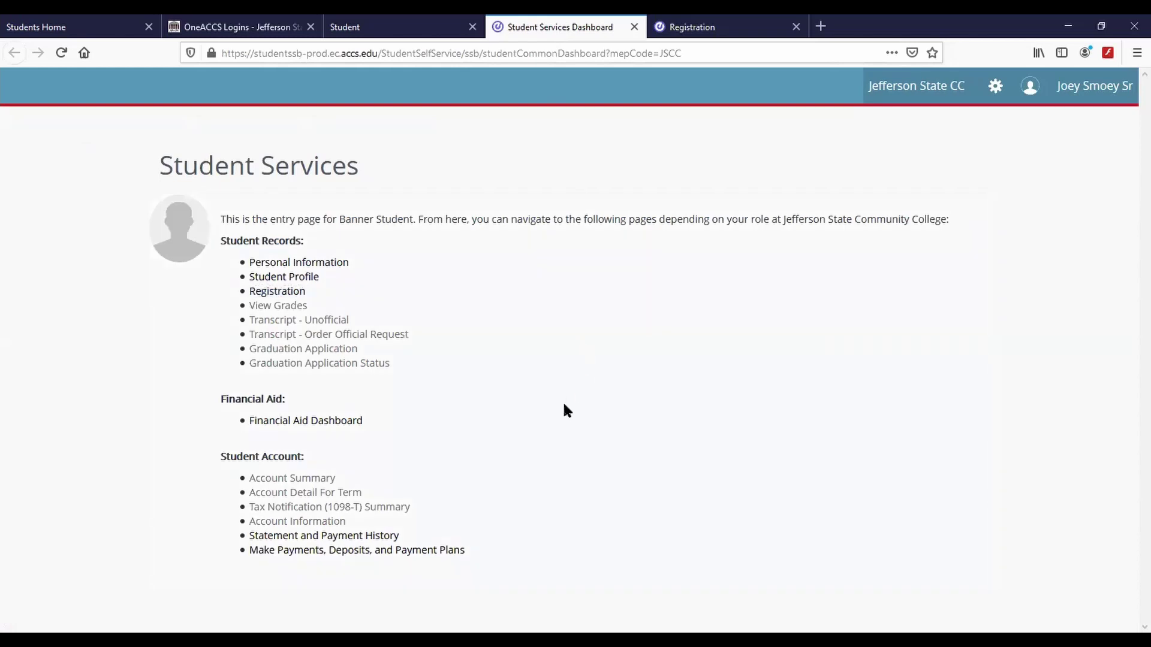
left_click(406, 560)
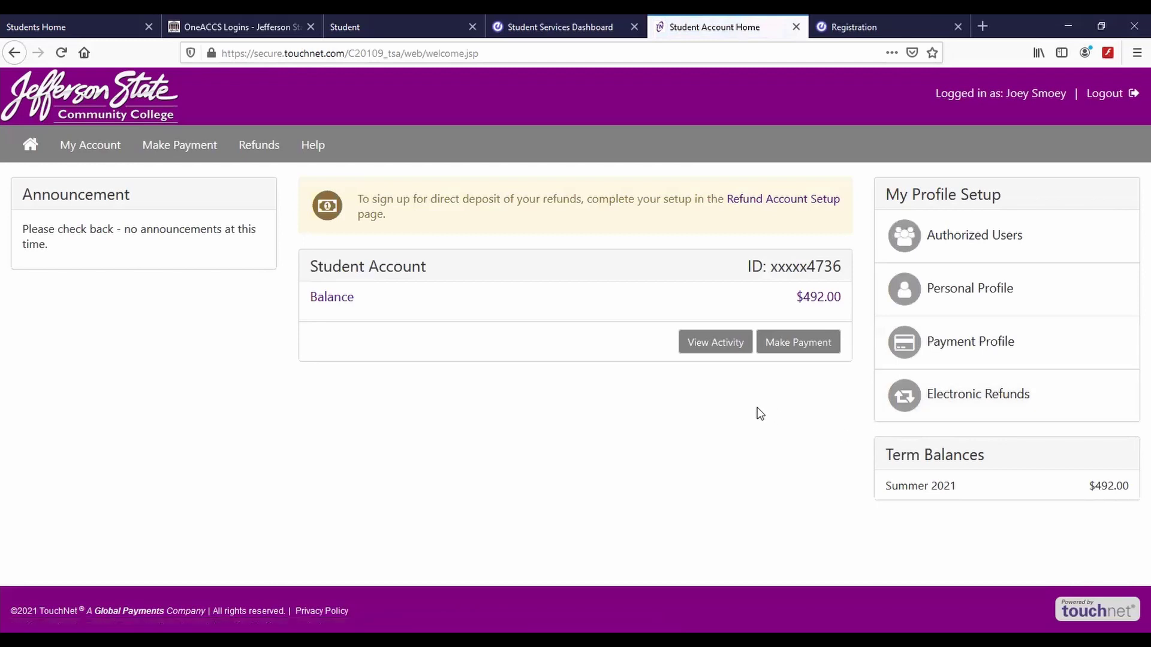
left_click(794, 348)
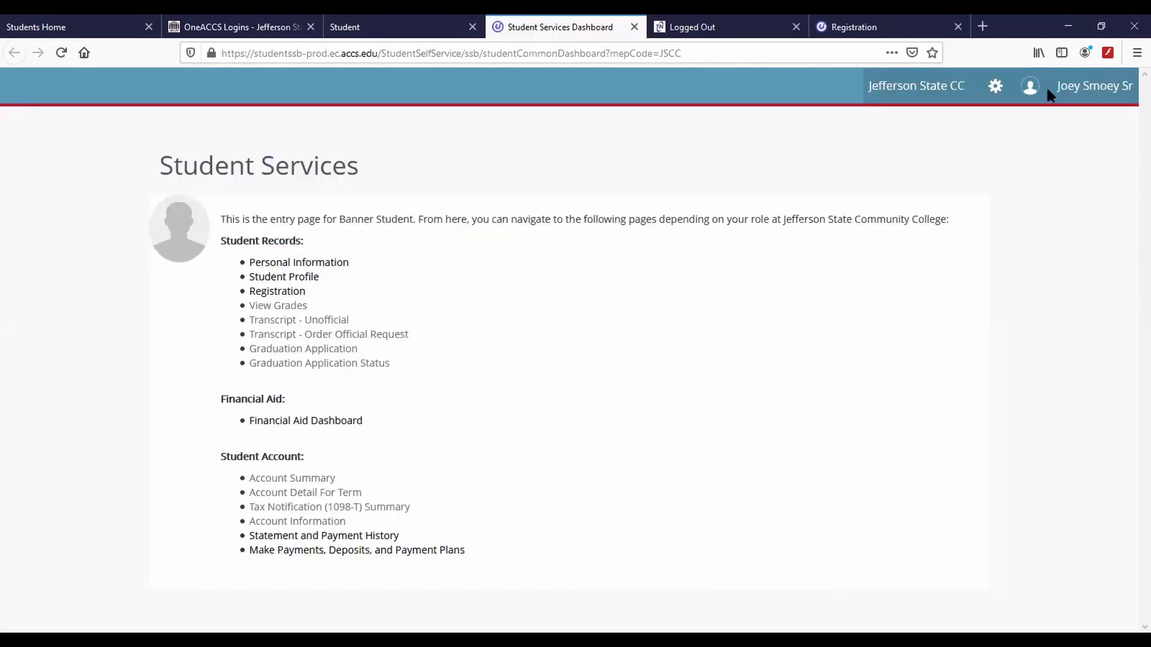
left_click(1030, 89)
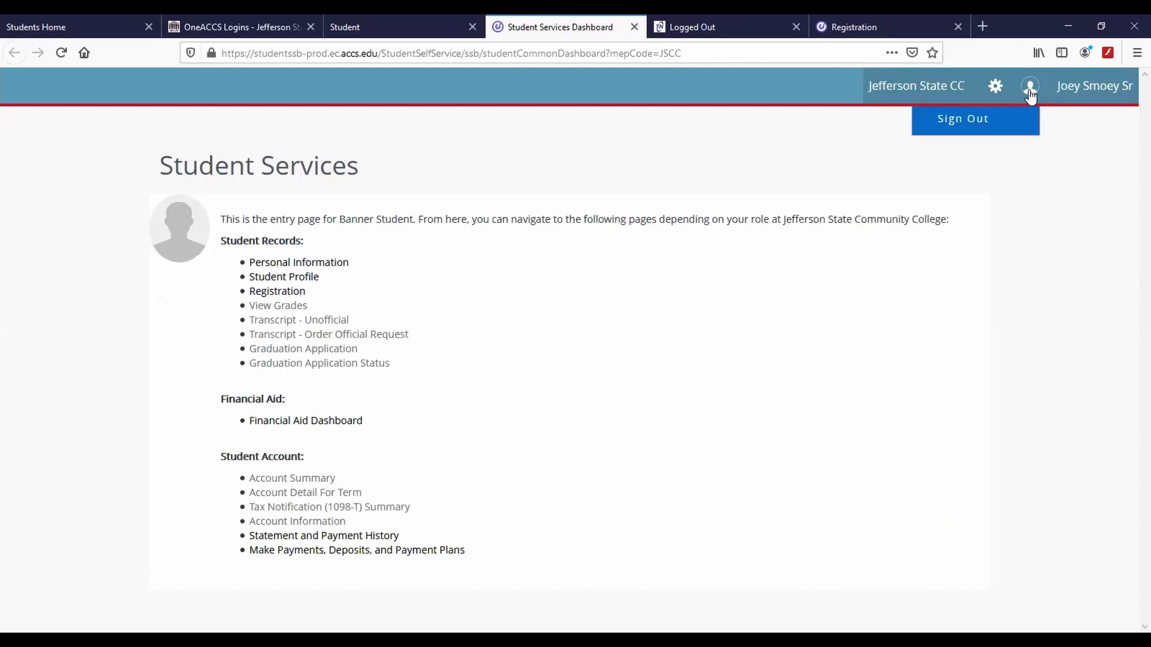